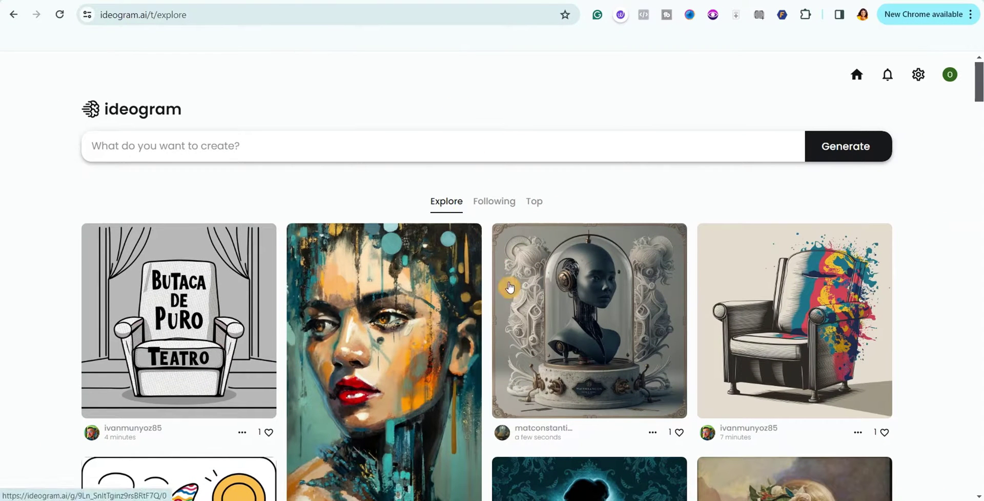
# Scroll down the Explore feed of community-generated images
pyautogui.scroll(-5, 308, 336)
# Browse the Explore feed and open the frog 'internet exists' meme's detail page
pyautogui.scroll(3, 530, 238)
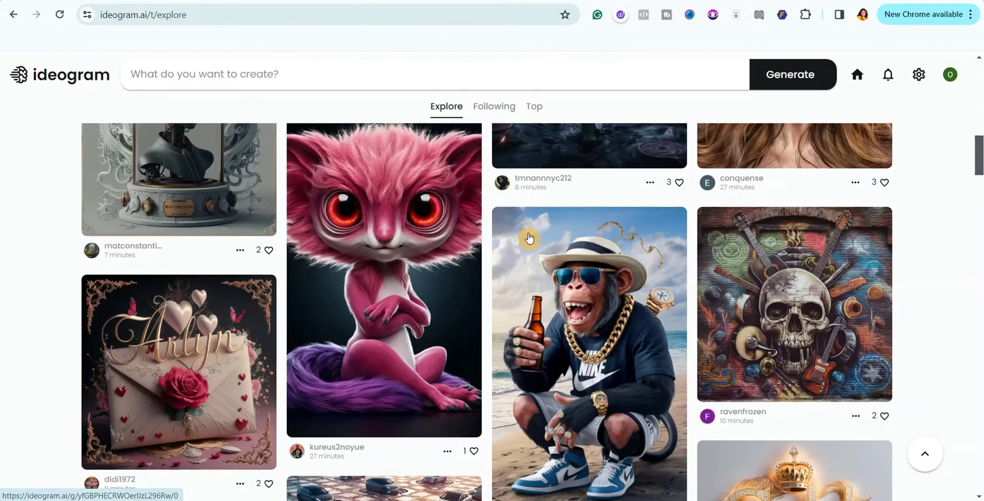
pyautogui.scroll(-3, 530, 238)
pyautogui.scroll(-3, 530, 238)
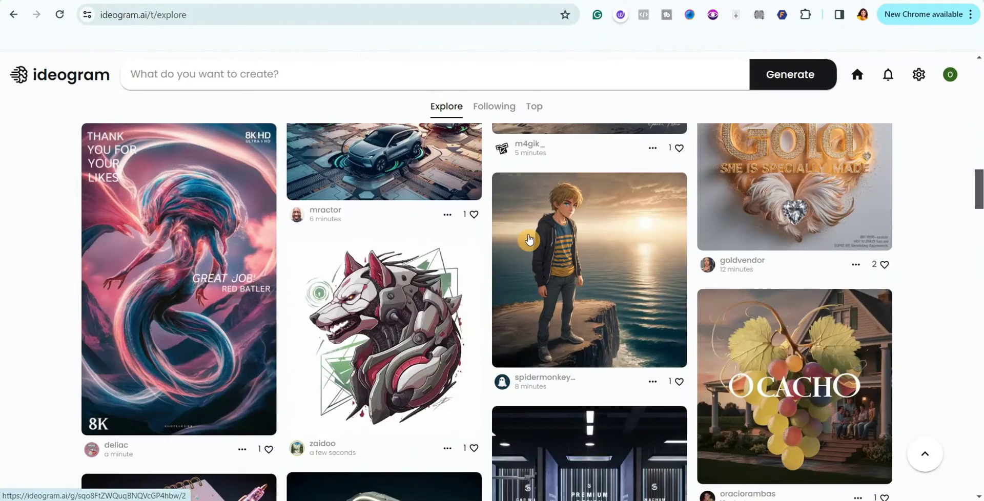
pyautogui.scroll(-3, 529, 238)
pyautogui.scroll(5, 530, 238)
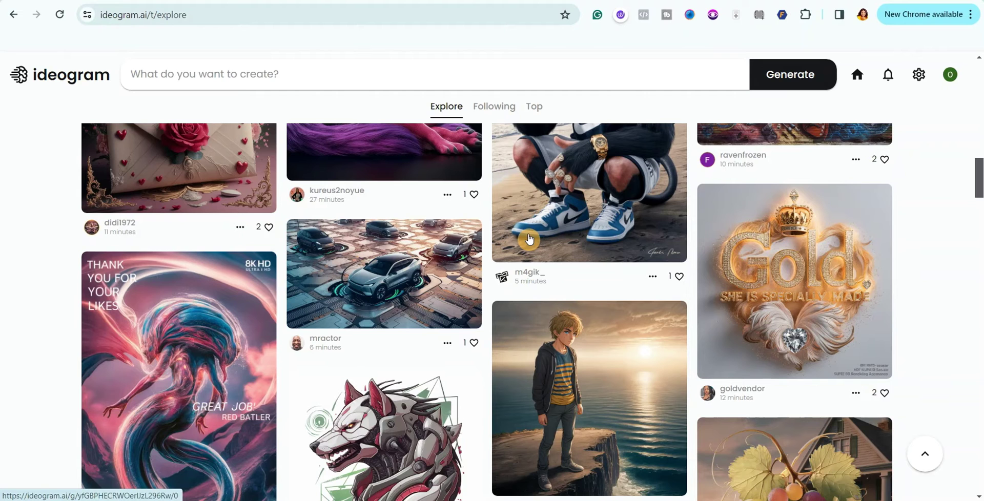
pyautogui.scroll(5, 529, 239)
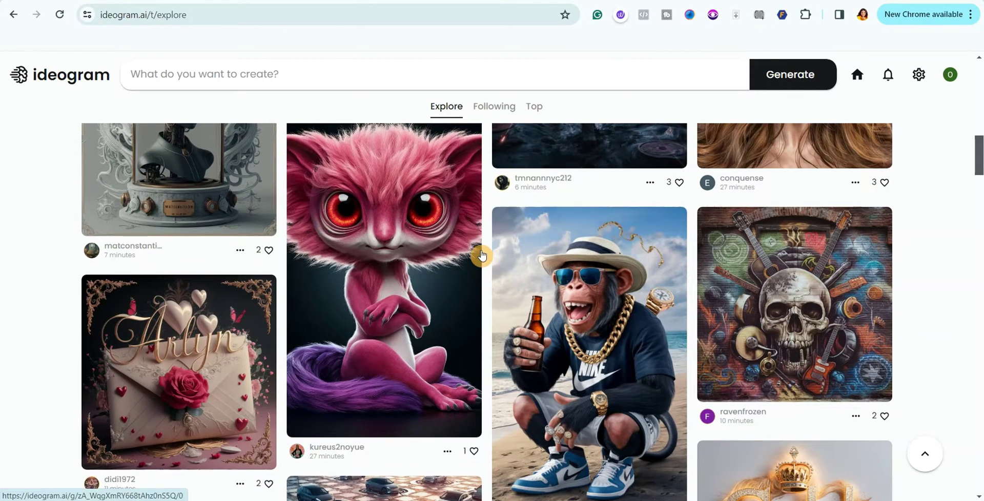
pyautogui.scroll(-10, 482, 255)
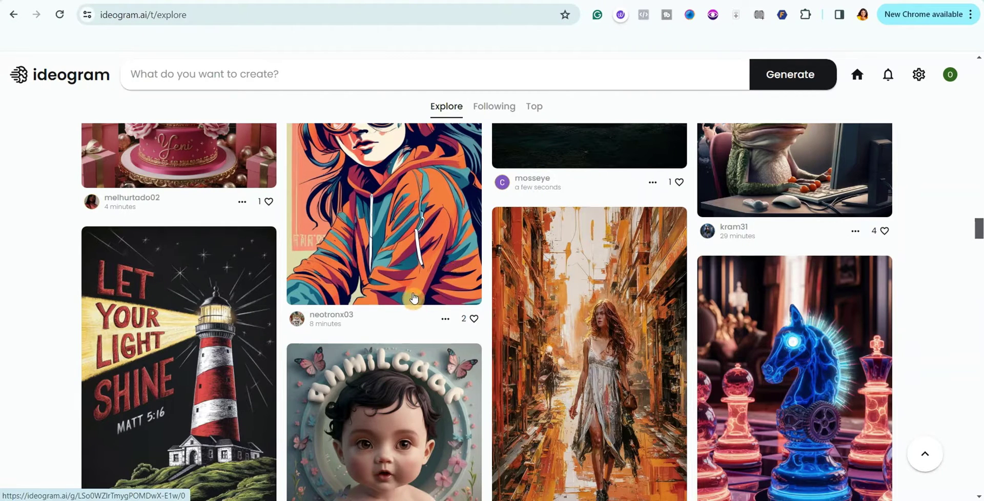
pyautogui.scroll(4, 413, 298)
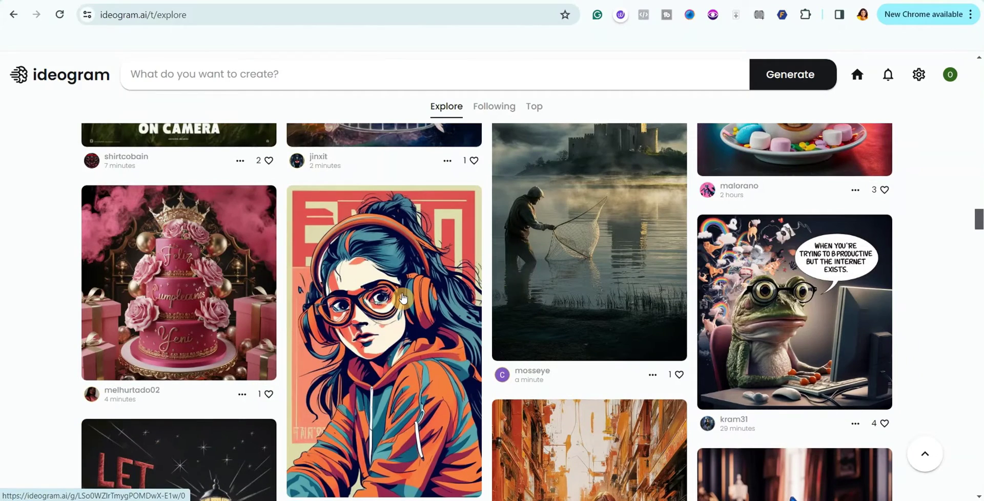
pyautogui.click(796, 349)
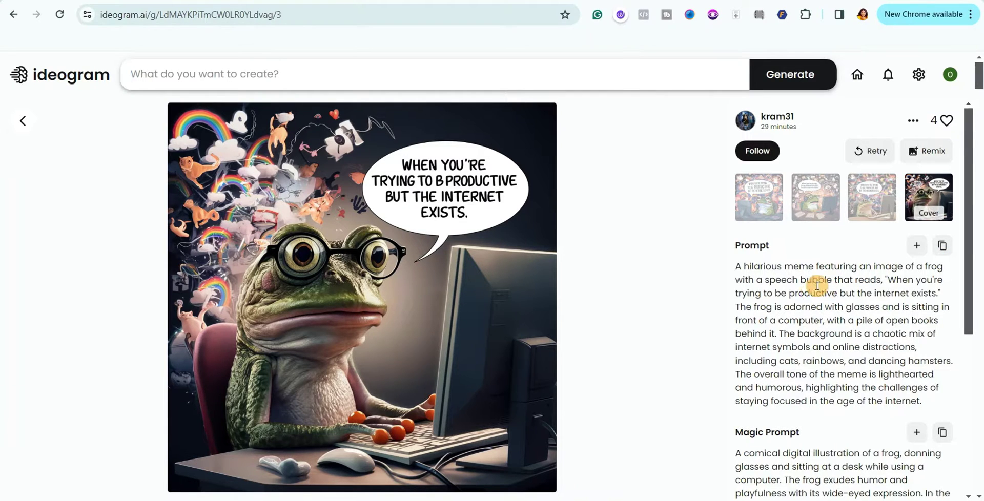
# Read the frog meme's Prompt and Magic Prompt, then go back to Explore
pyautogui.scroll(-4, 812, 292)
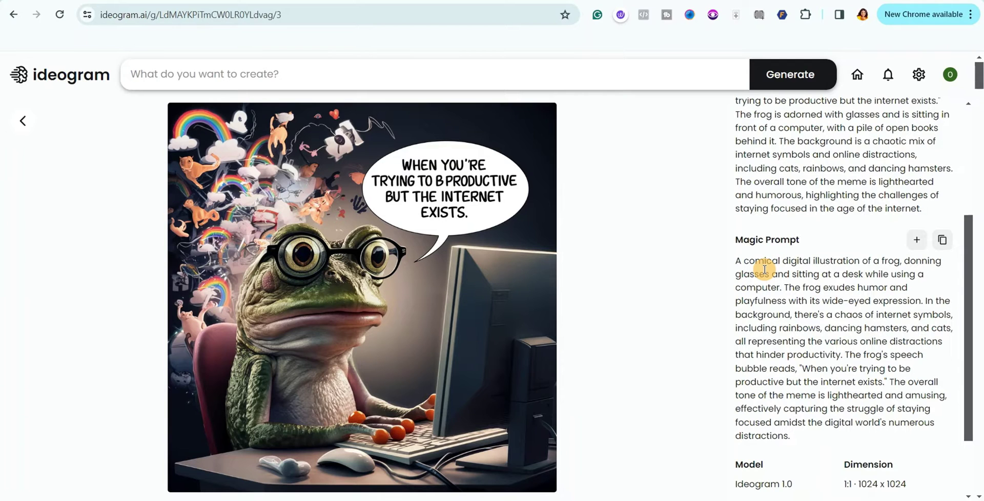
pyautogui.hotkey('alt', 'Left')
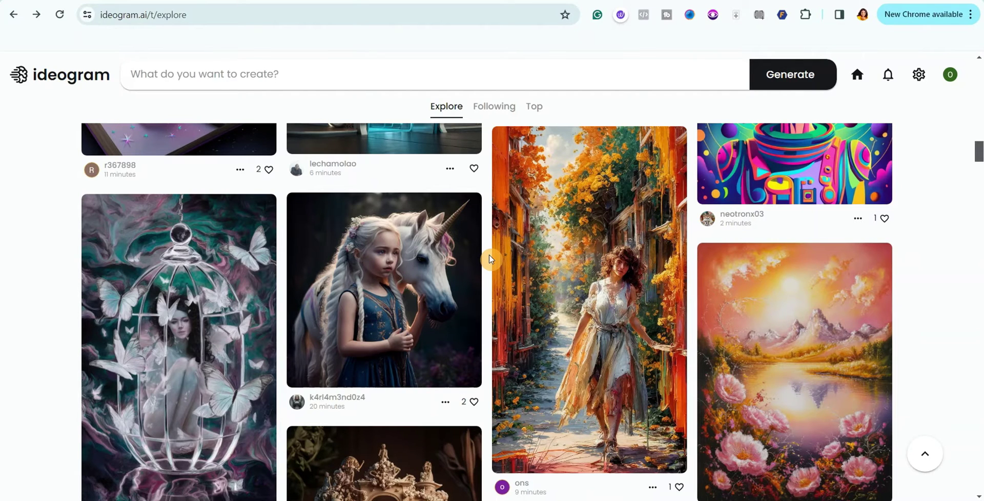
# Return to the feed top, expand the 'What do you want to create?' composer and its style tags
pyautogui.scroll(-5, 490, 259)
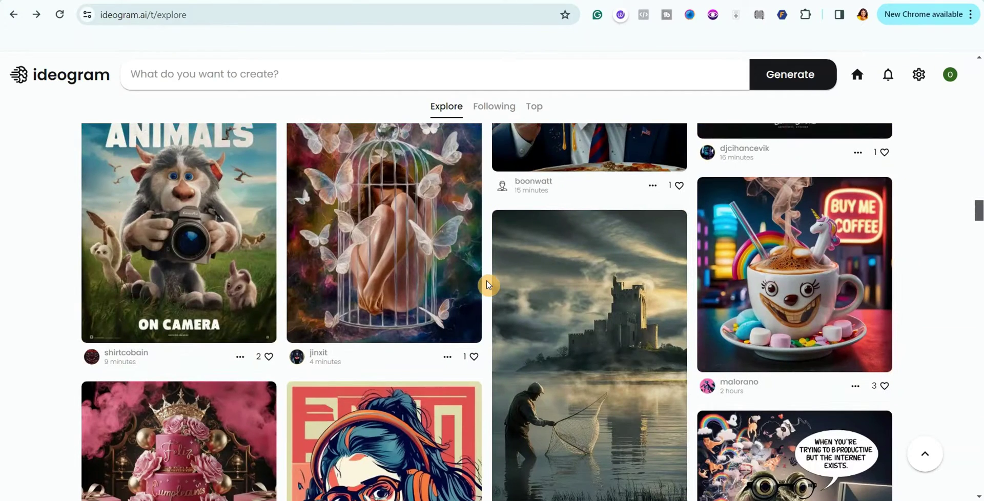
pyautogui.scroll(4, 488, 285)
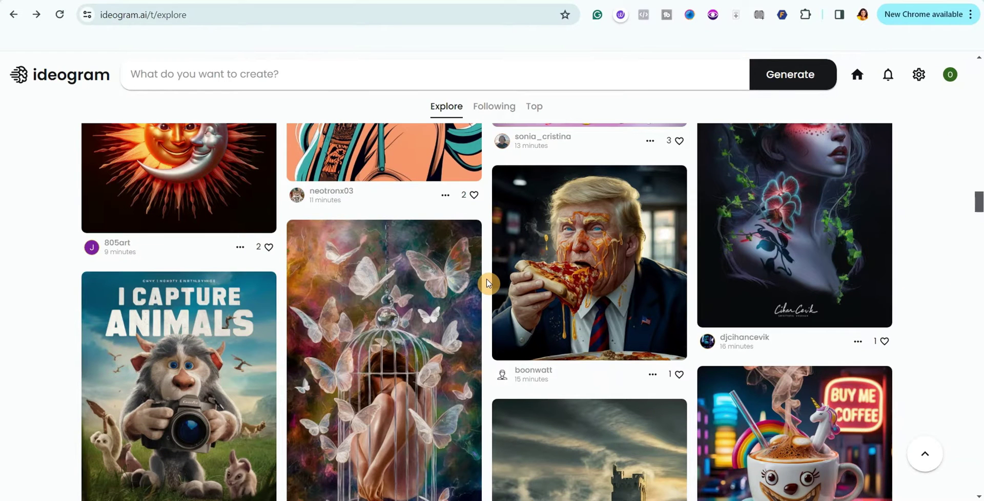
pyautogui.scroll(10, 489, 285)
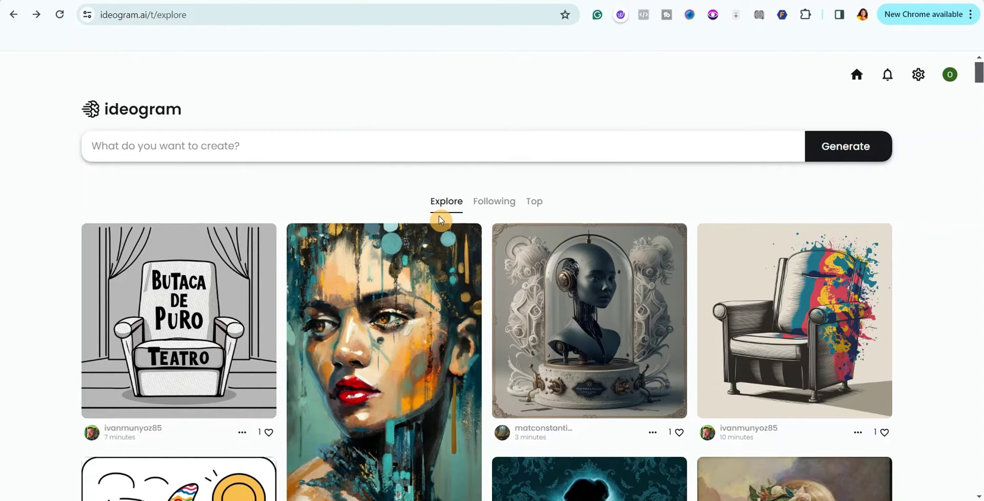
pyautogui.click(104, 146)
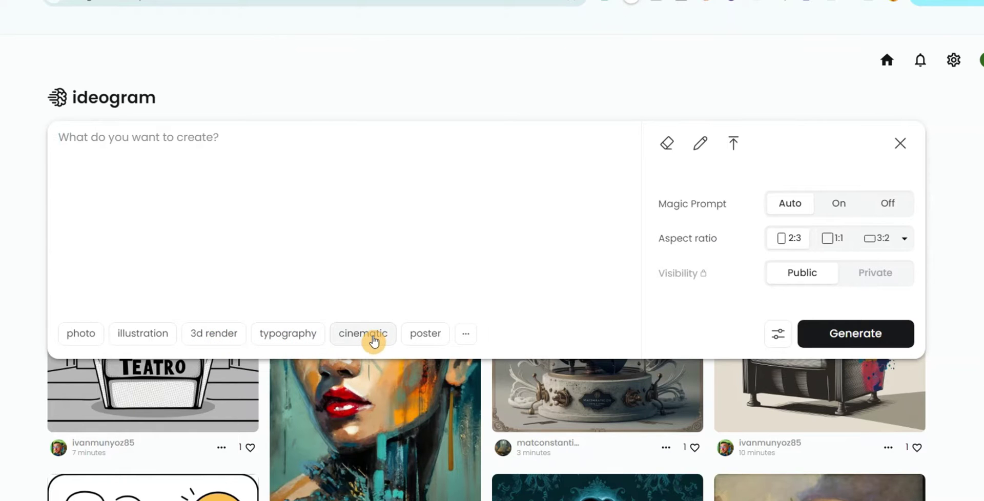
pyautogui.click(467, 338)
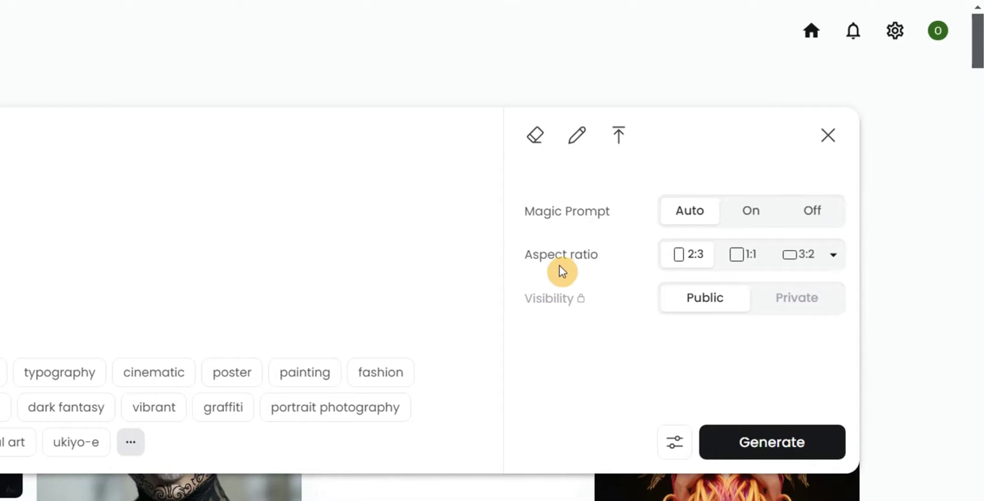
# Show the full aspect ratio list and keep the 2:3 portrait ratio
pyautogui.click(836, 257)
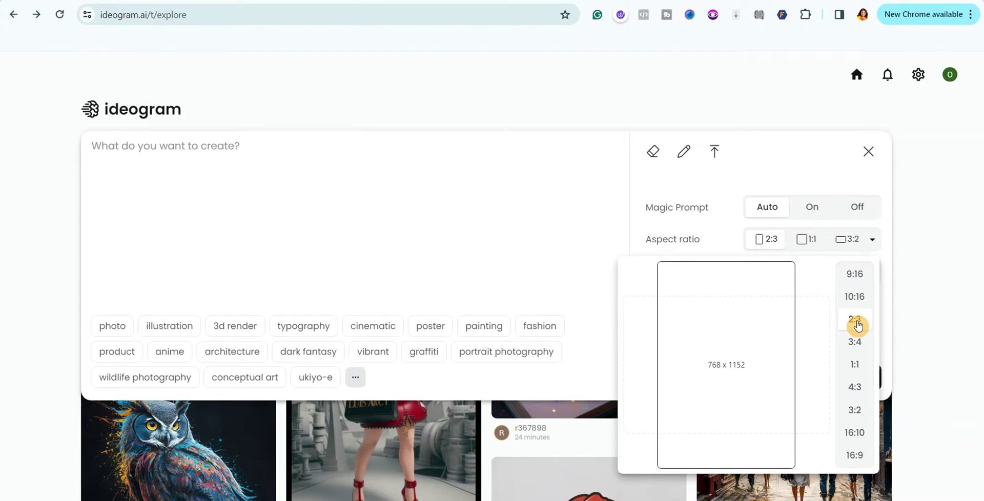
pyautogui.click(858, 325)
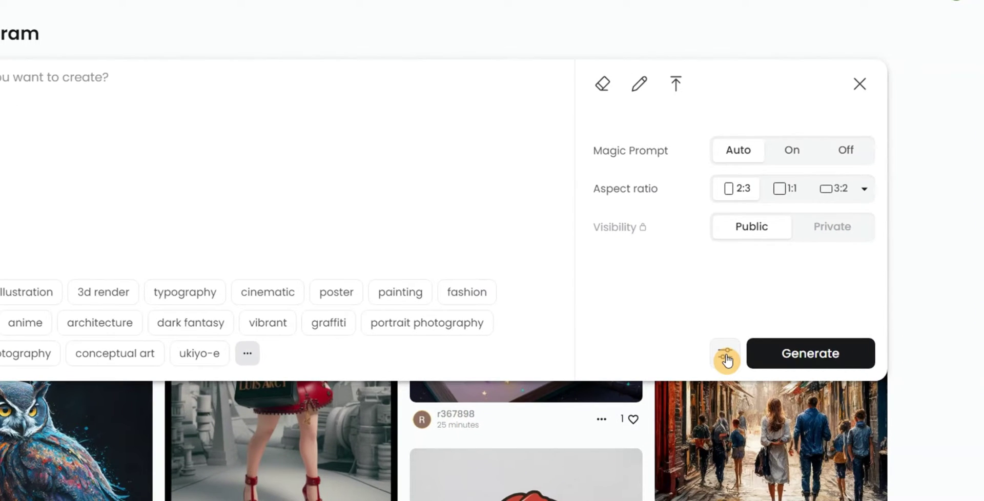
# Expand the advanced settings for model, rendering, seed and negative prompt
pyautogui.click(725, 355)
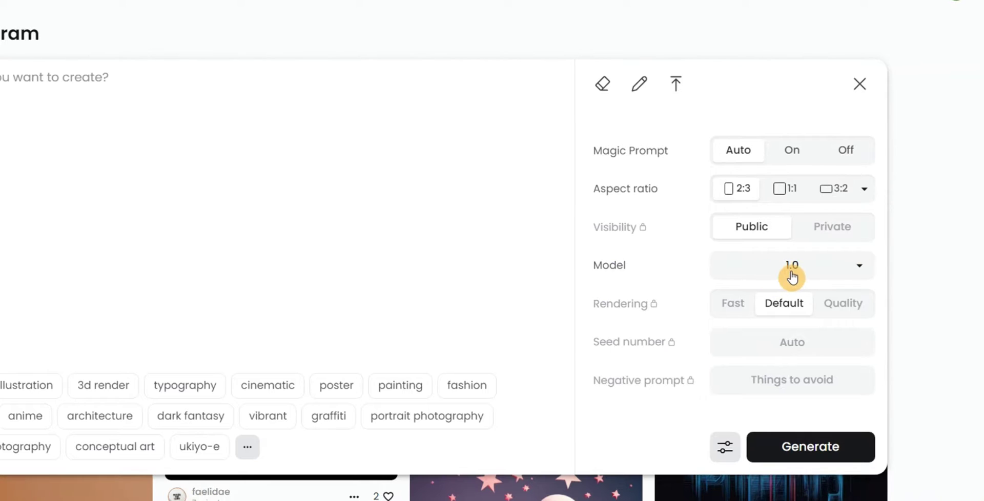
pyautogui.click(856, 268)
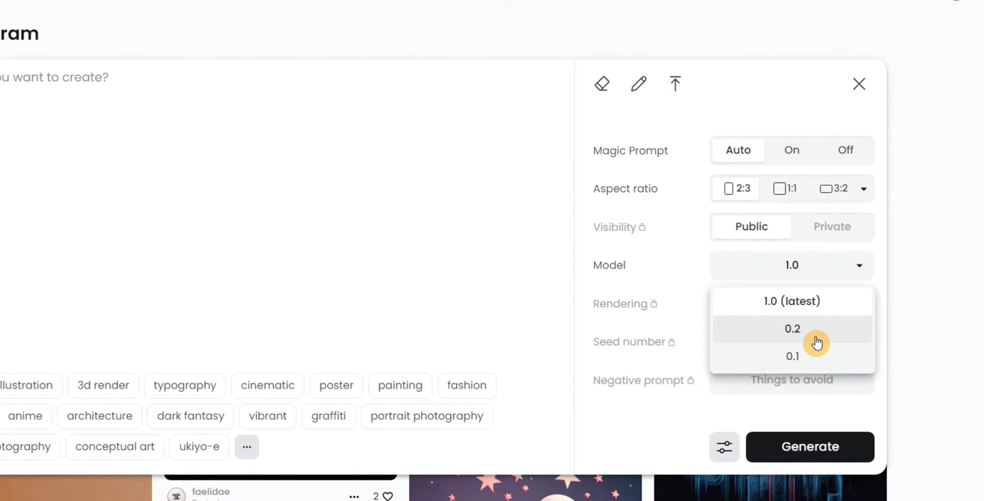
pyautogui.click(825, 302)
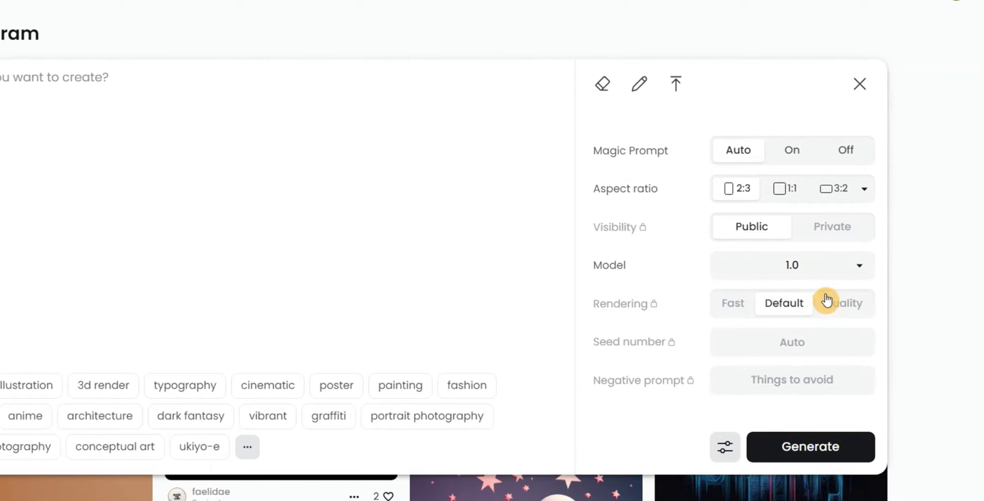
pyautogui.click(861, 266)
pyautogui.click(862, 266)
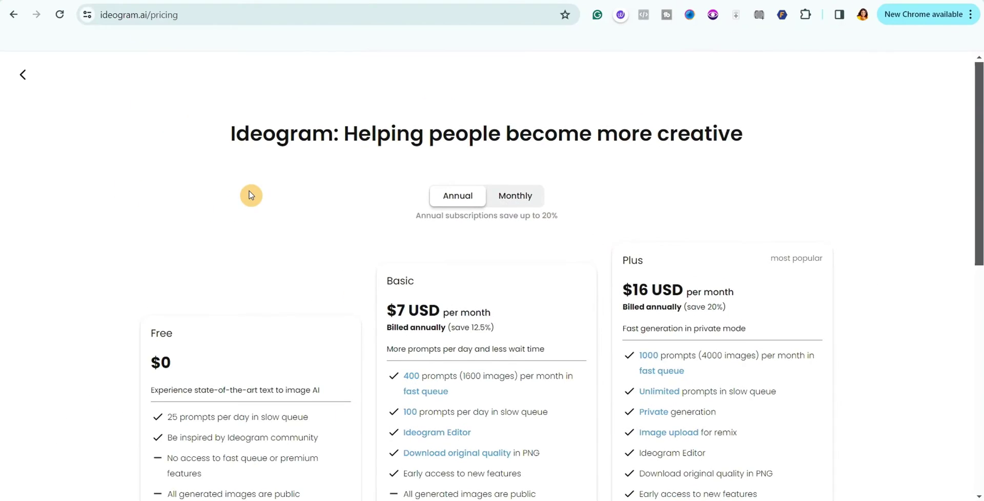
# Scroll to the butterfly coloring-page result at 2:3, 768 x 1152
pyautogui.scroll(-2, 251, 195)
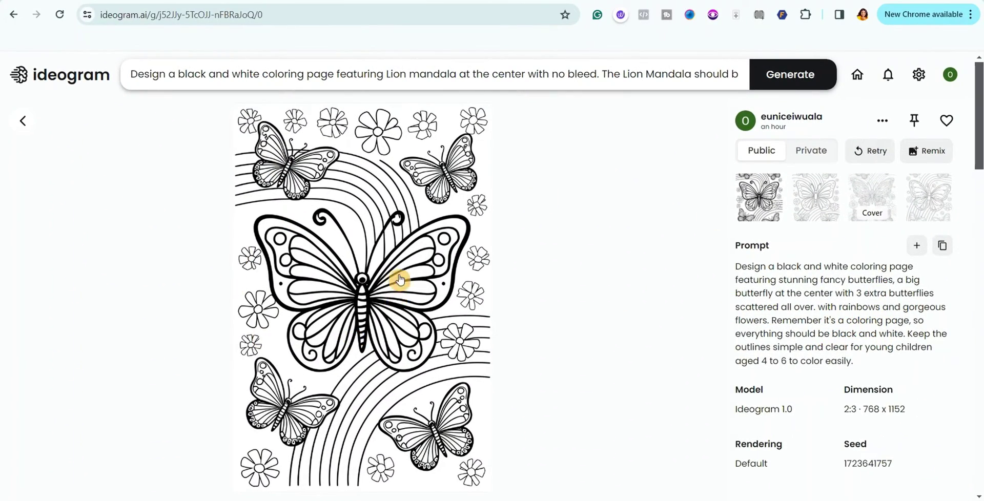
# Compare the four butterfly variations, settle on the simpler first one, and open its ••• menu
pyautogui.click(803, 207)
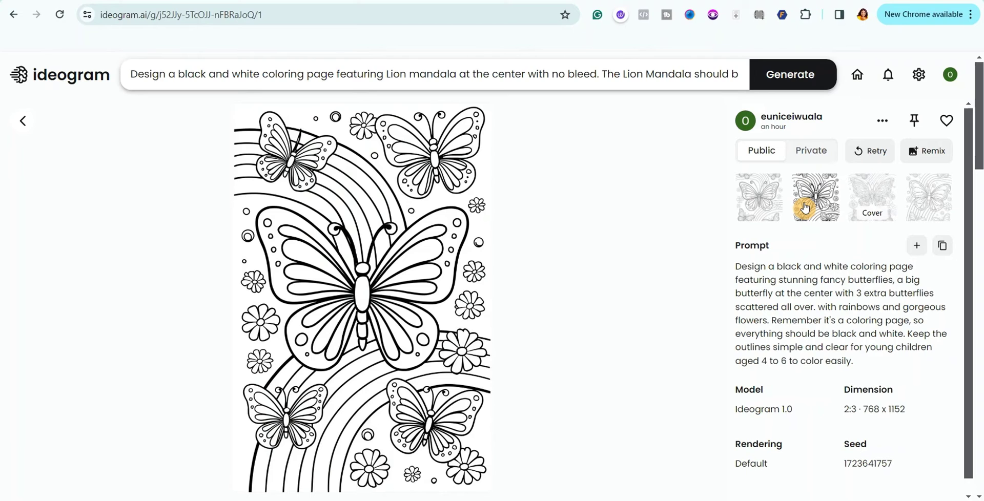
pyautogui.click(865, 204)
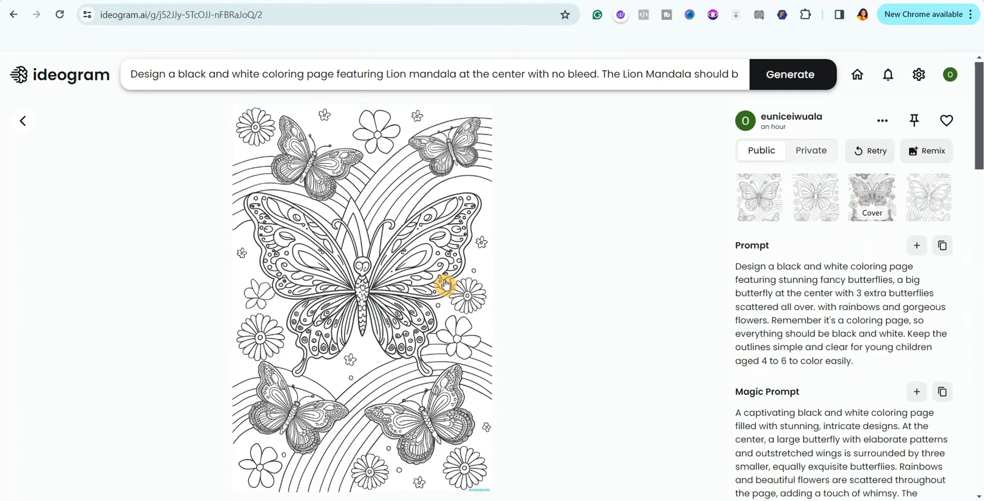
pyautogui.click(932, 200)
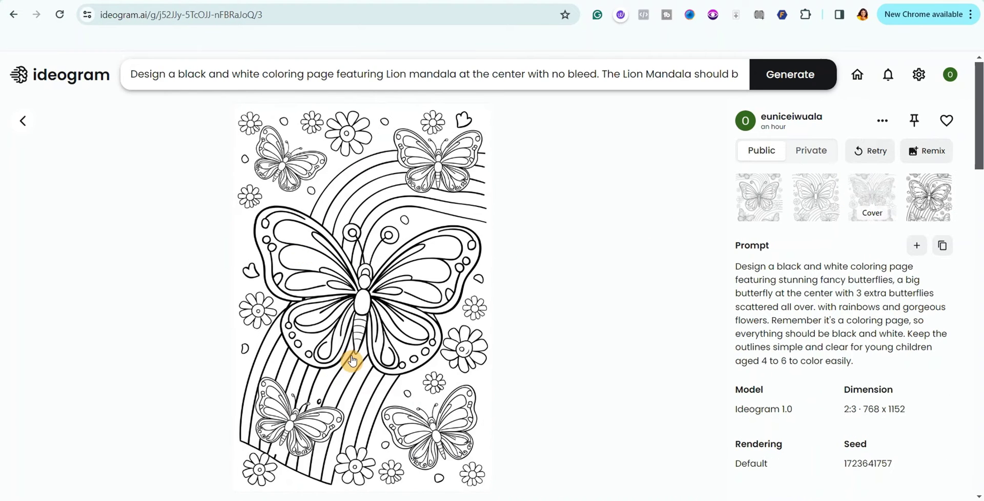
pyautogui.click(870, 191)
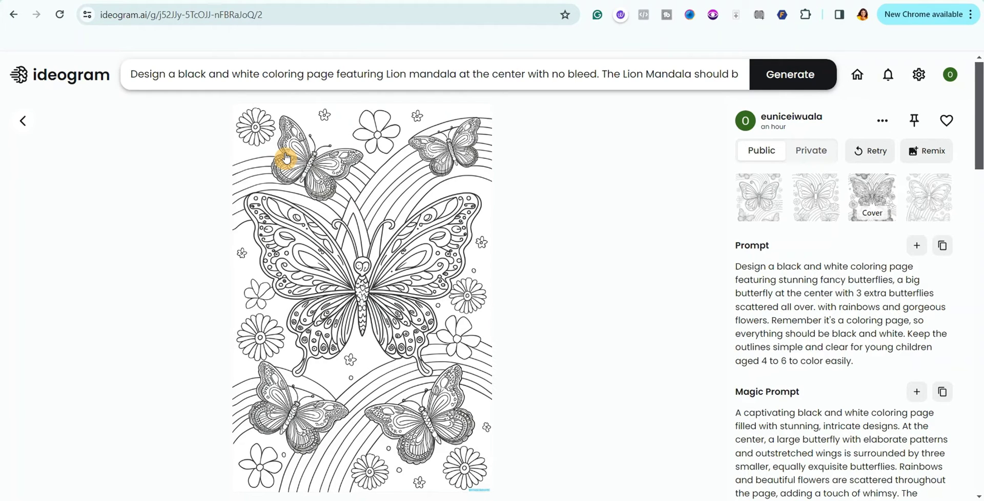
pyautogui.click(759, 209)
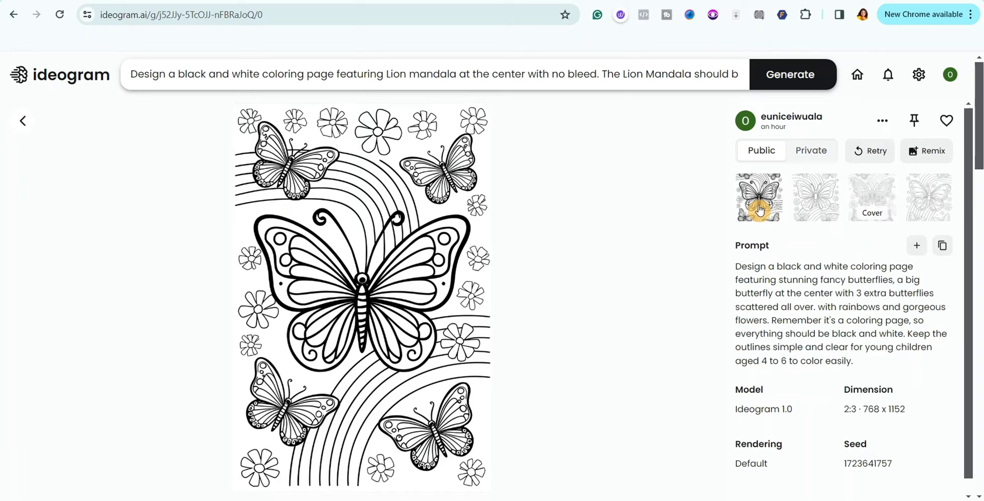
pyautogui.click(884, 123)
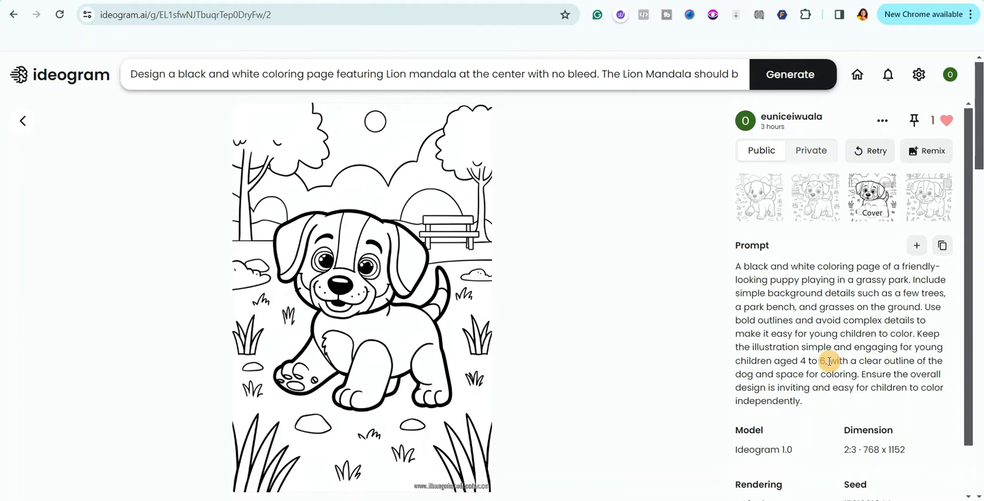
# View all four puppy variations, then open the 'a little kindness goes a long way' page
pyautogui.click(768, 213)
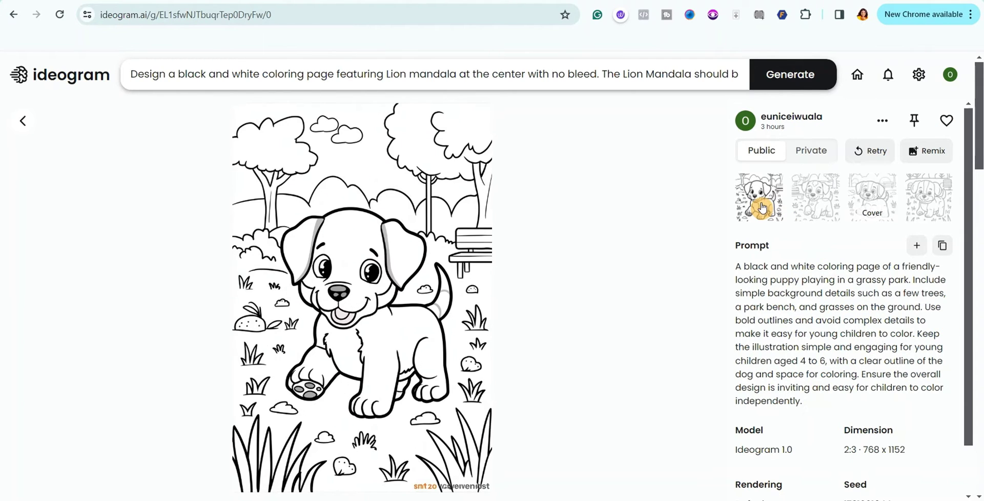
pyautogui.click(811, 200)
pyautogui.click(870, 202)
pyautogui.click(936, 195)
pyautogui.click(419, 316)
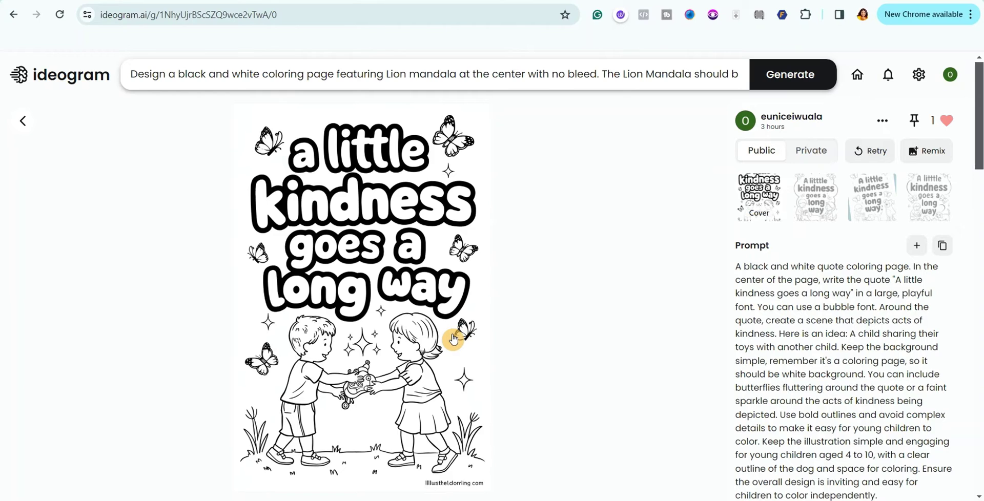
# Compare the second, third and fourth kindness-quote variations, then return to the cover version
pyautogui.scroll(-3, 842, 318)
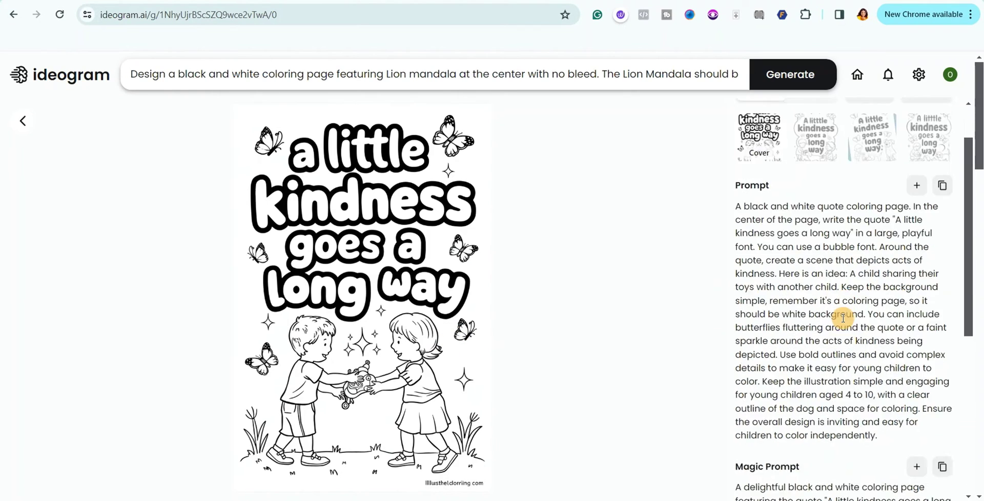
pyautogui.scroll(3, 842, 318)
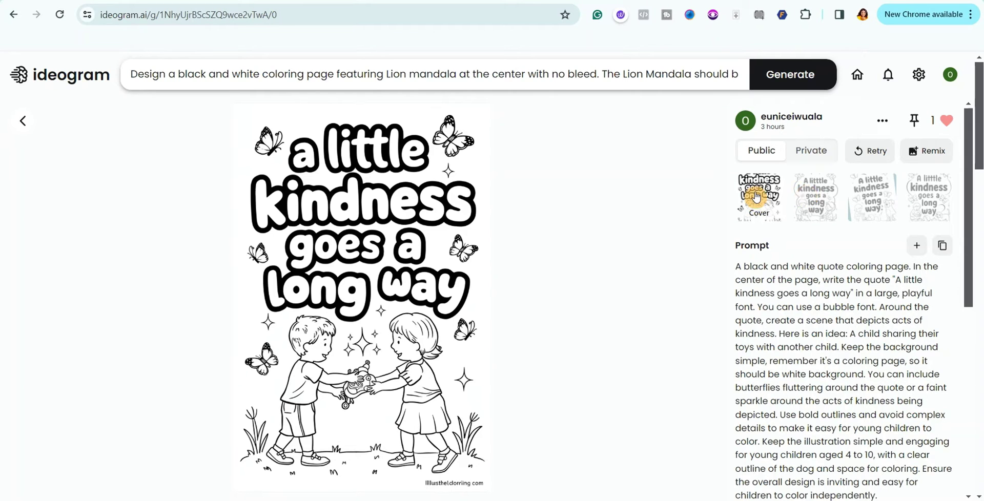
pyautogui.click(806, 195)
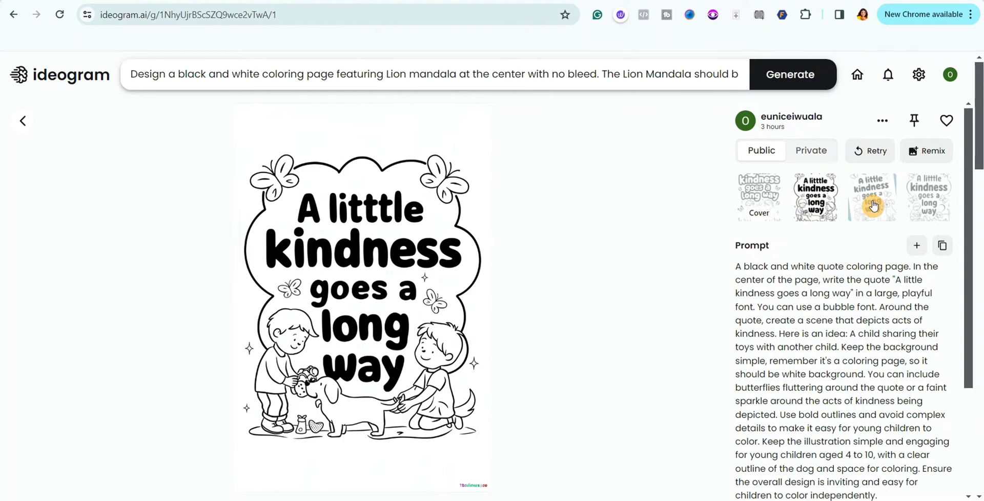
pyautogui.click(873, 205)
pyautogui.click(918, 205)
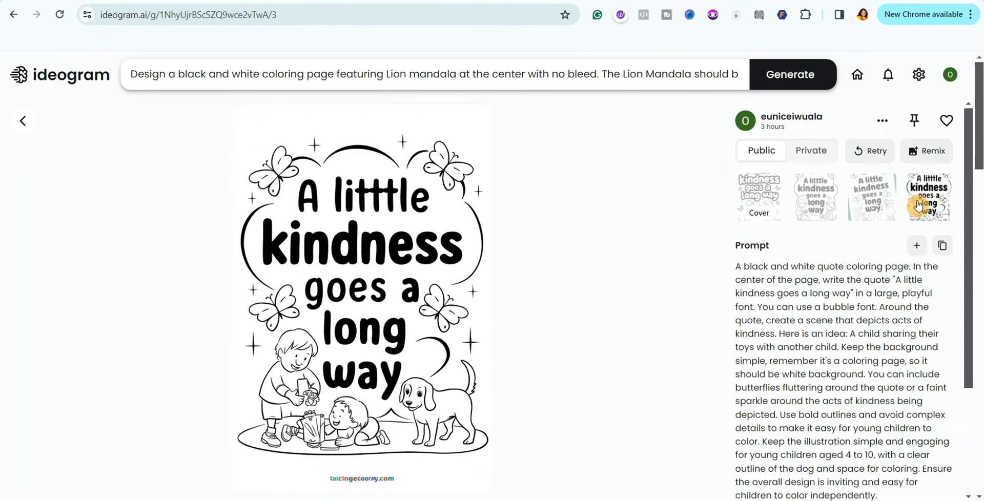
pyautogui.click(766, 197)
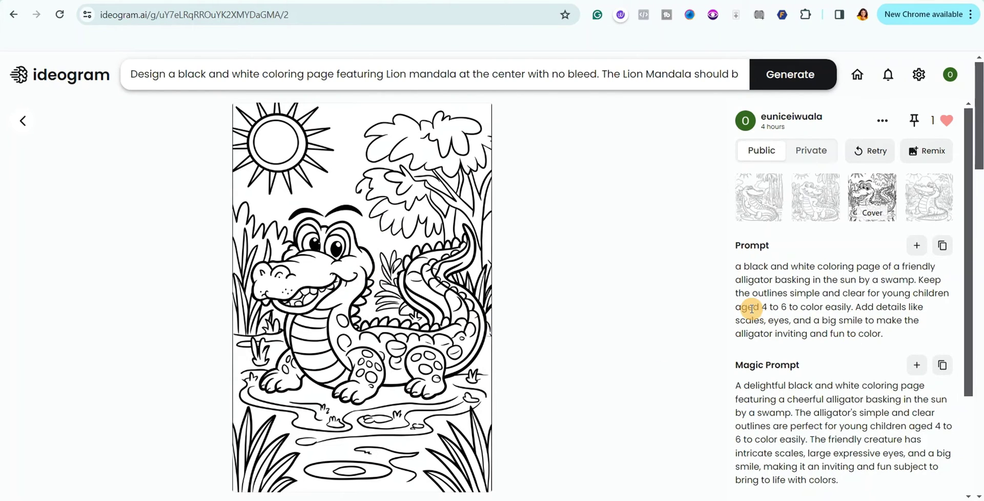
# Copy the crocodile prompt from the Keep note into an empty Ideogram prompt composer
pyautogui.scroll(-1, 835, 286)
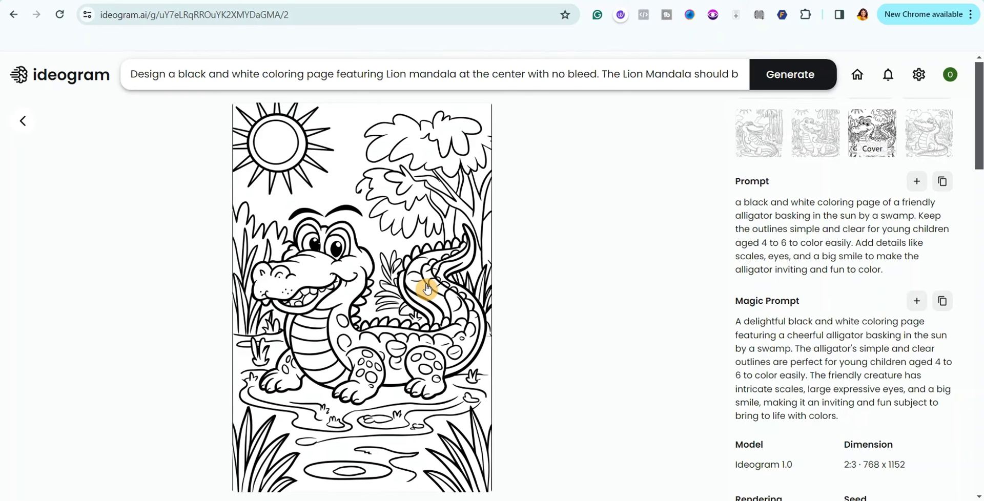
pyautogui.press('Right')
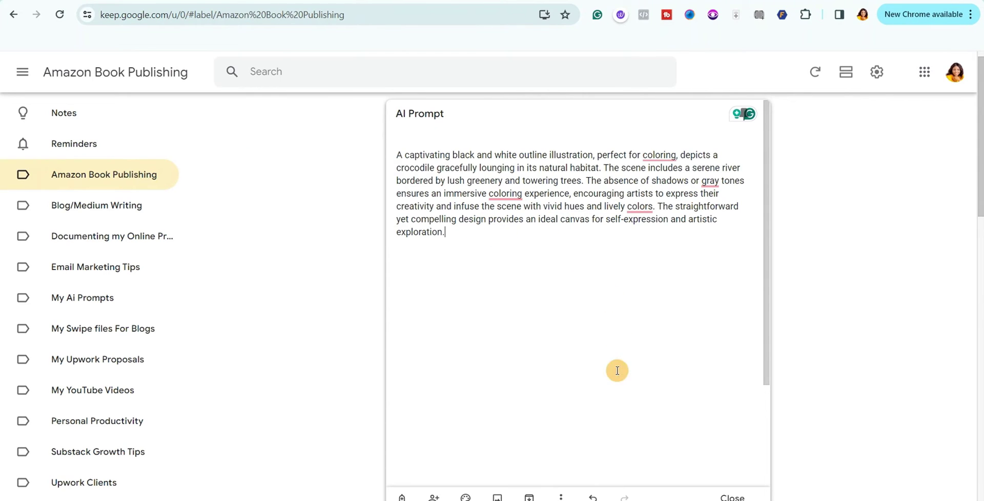
pyautogui.moveTo(397, 154); pyautogui.dragTo(446, 229)
pyautogui.hotkey('ctrl', 'c')
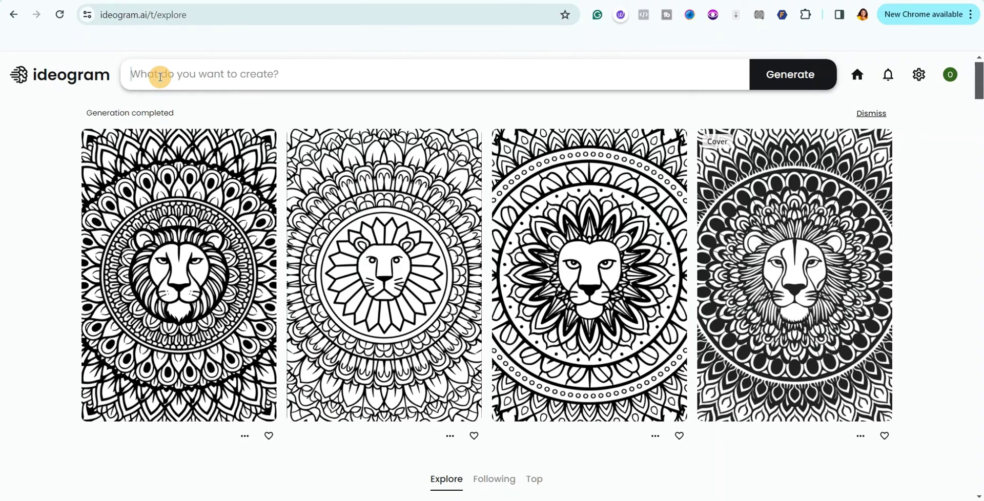
pyautogui.click(151, 80)
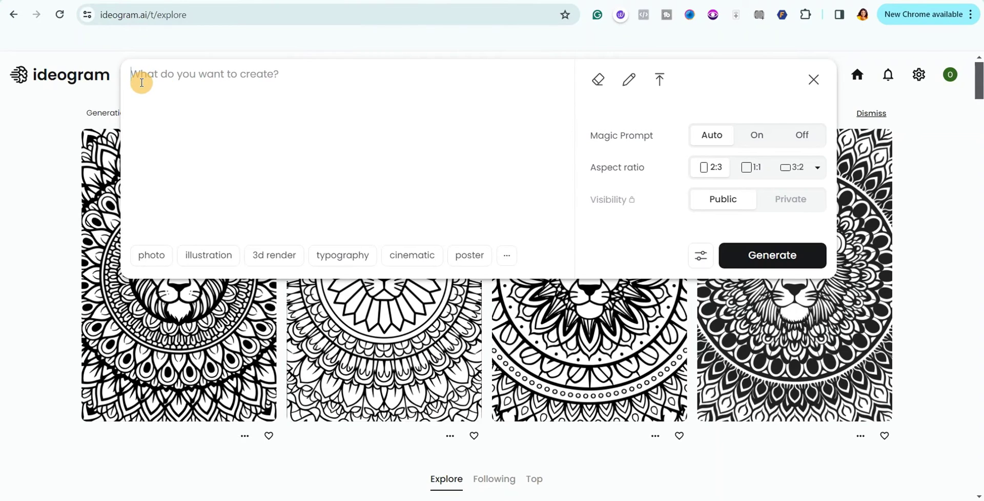
# Paste the crocodile-by-the-river outline prompt and generate it at 2:3 portrait
pyautogui.hotkey('ctrl', 'v')
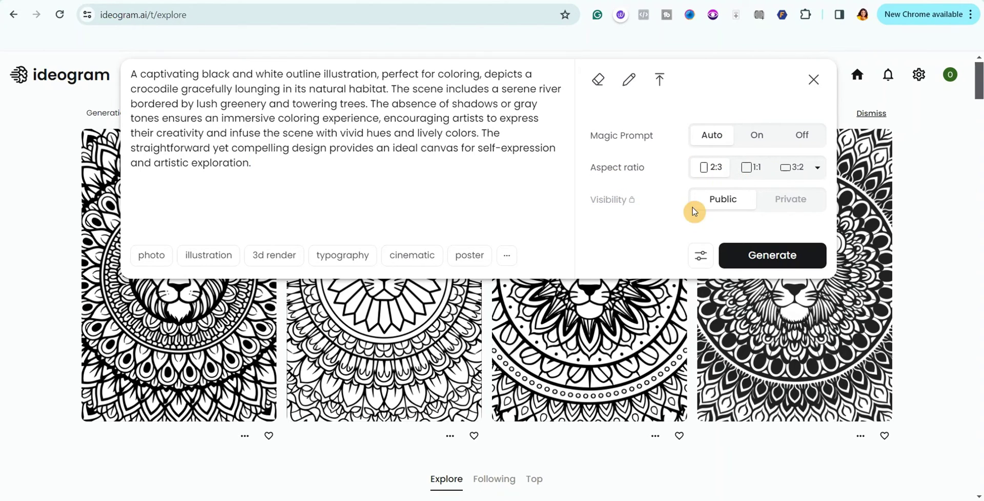
pyautogui.click(694, 259)
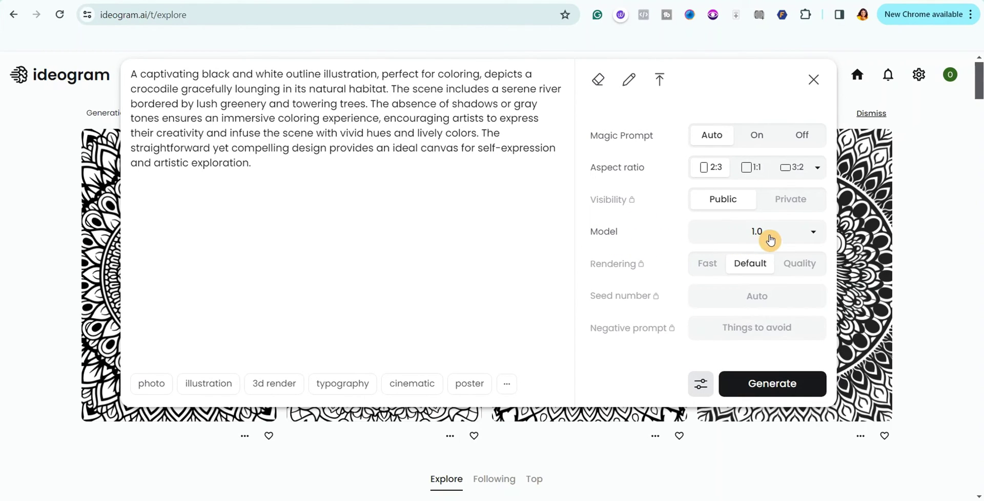
pyautogui.click(702, 386)
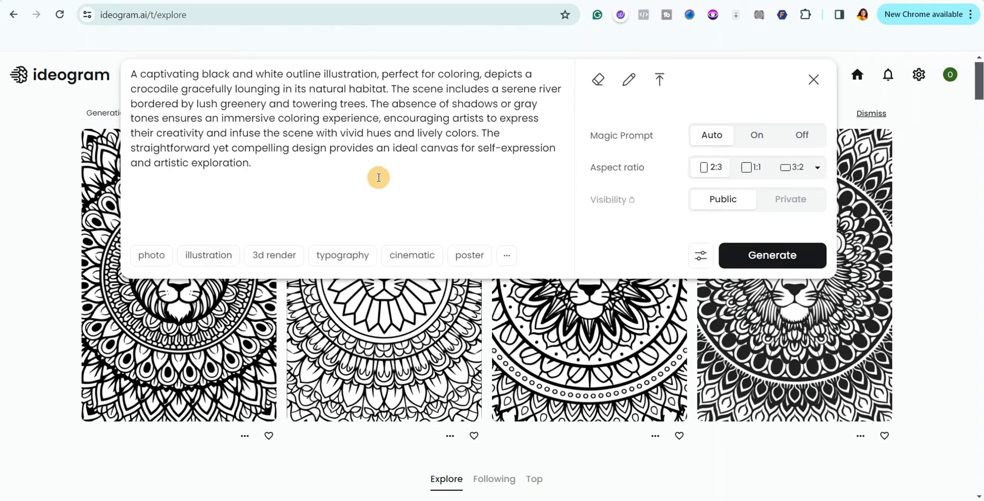
pyautogui.click(782, 257)
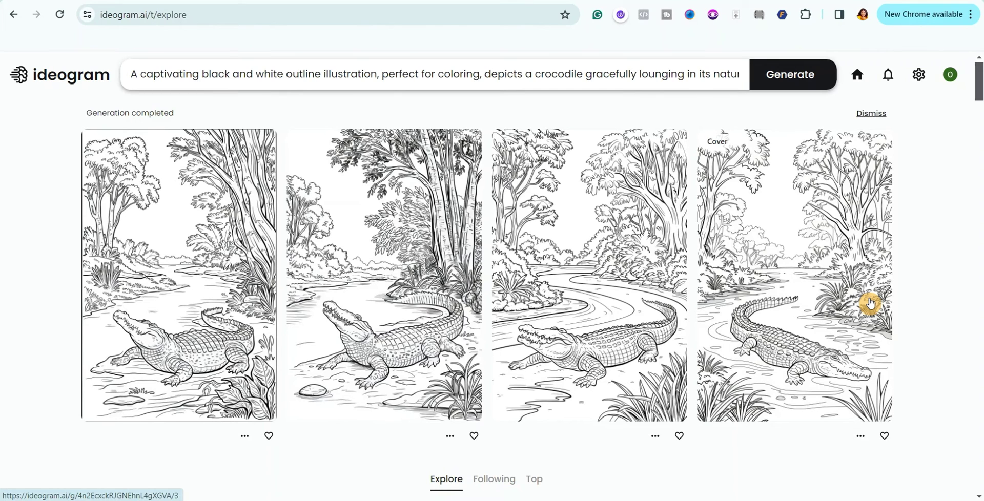
# Switch to the ChatGPT conversation showing the ABC Animals coloring page prompt
pyautogui.click(230, 2)
pyautogui.scroll(15, 503, 283)
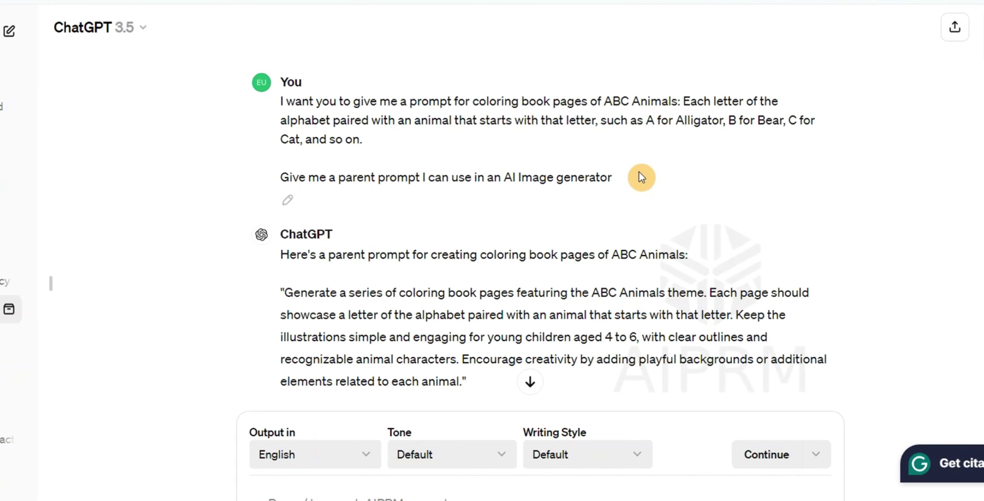
# Find the refined 'A - Alligator' prompt with scales, eyes, teeth and swampy background
pyautogui.scroll(-3, 644, 163)
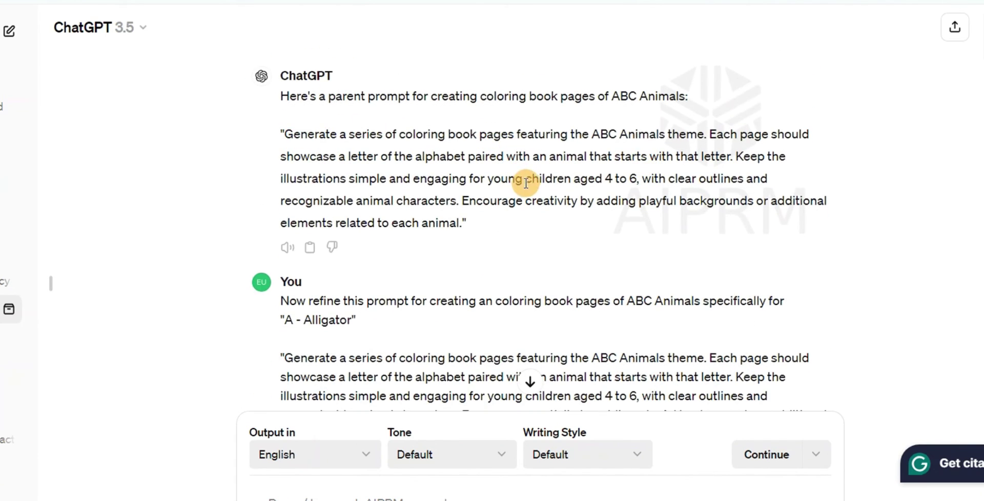
pyautogui.scroll(-3, 509, 171)
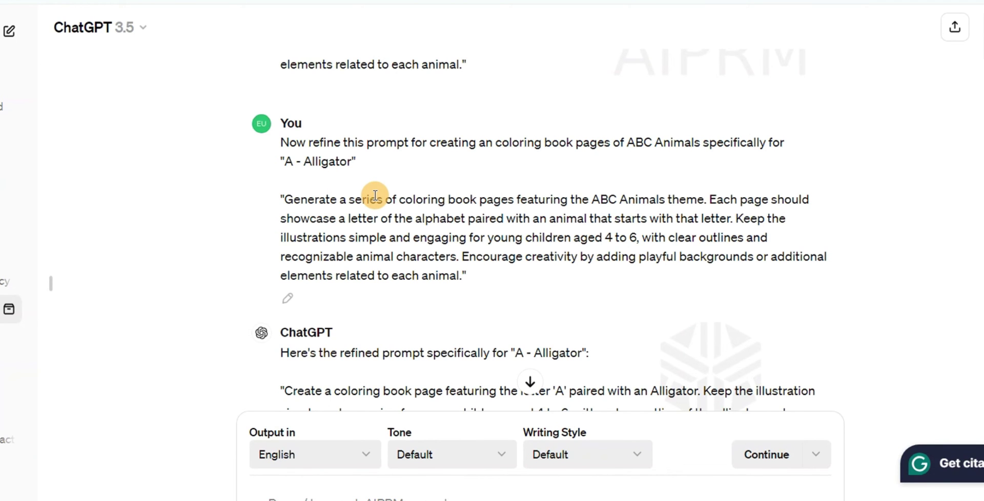
pyautogui.scroll(3, 461, 153)
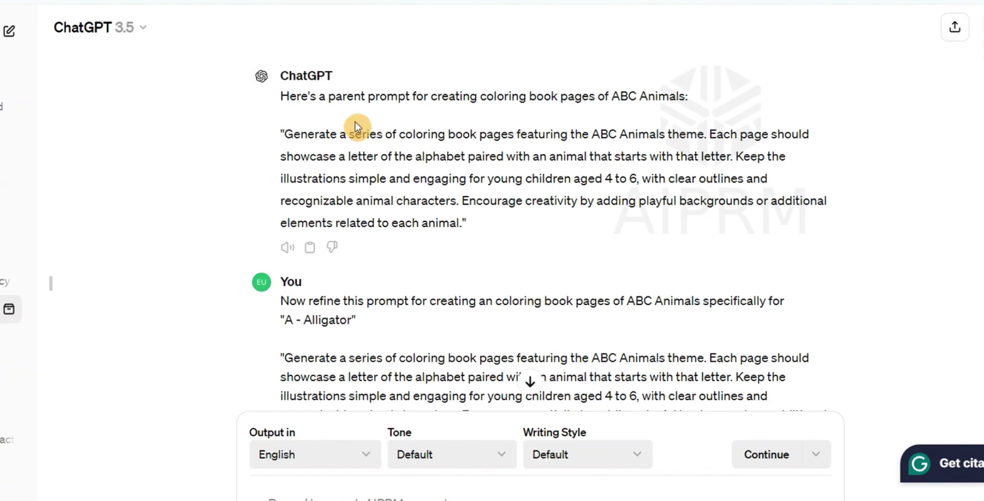
pyautogui.scroll(-2, 510, 196)
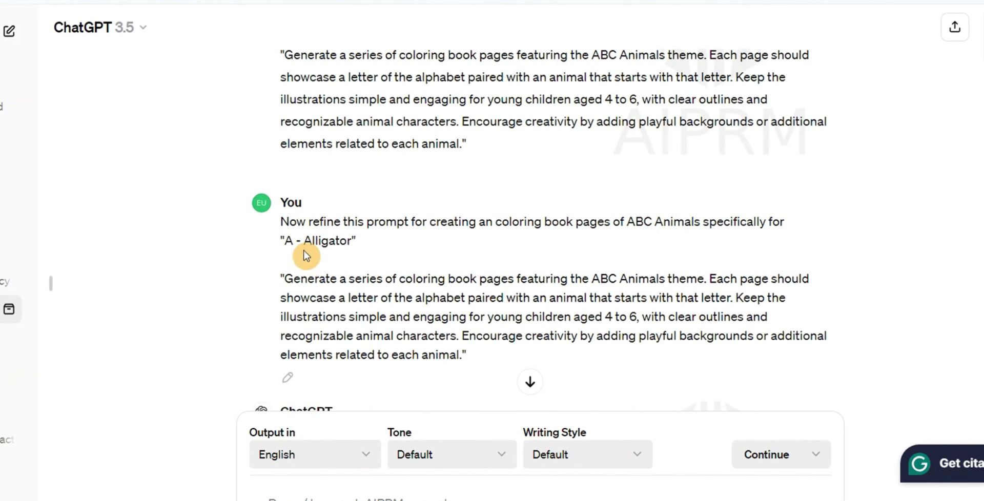
pyautogui.scroll(-2, 380, 254)
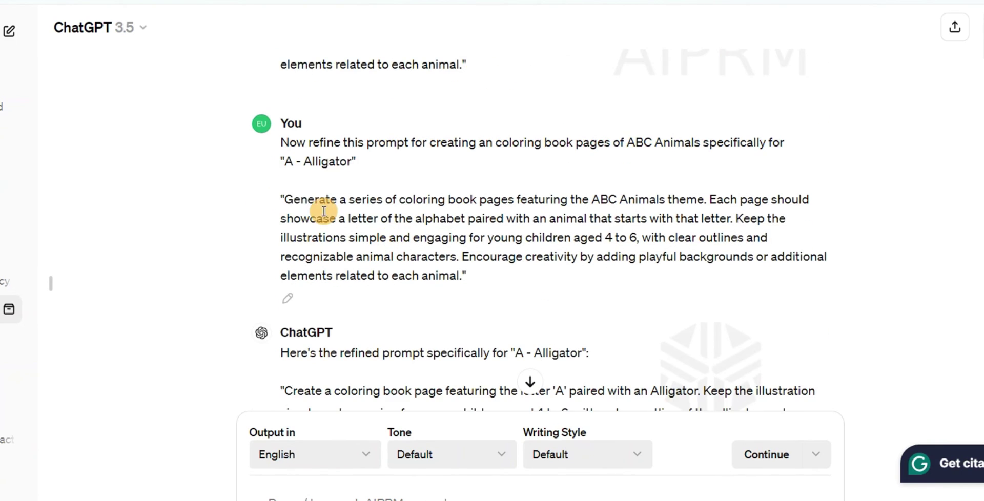
pyautogui.scroll(-2, 372, 193)
pyautogui.scroll(-2, 372, 193)
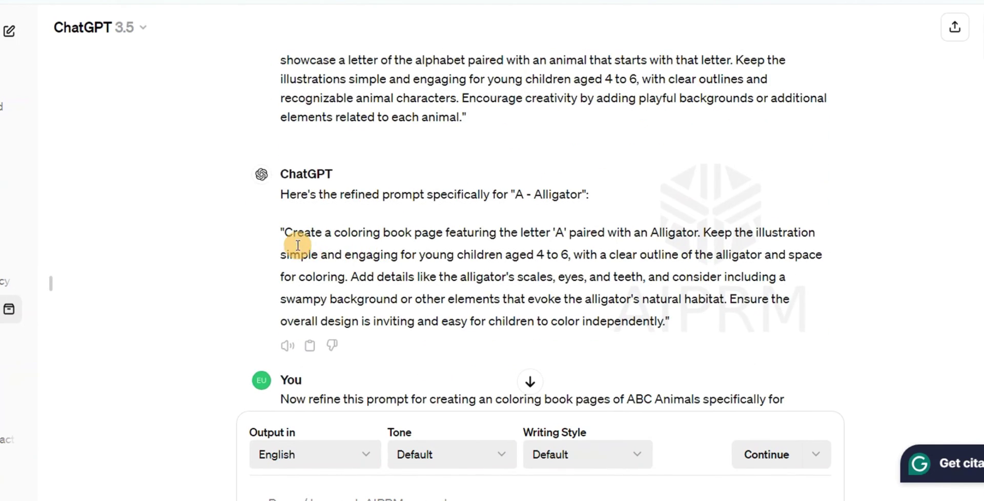
pyautogui.tripleClick(675, 321)
pyautogui.click(372, 297)
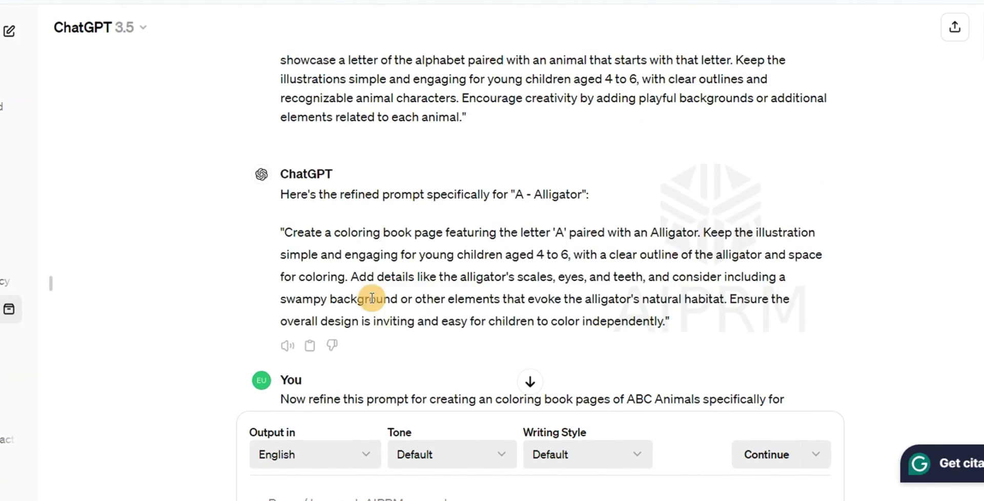